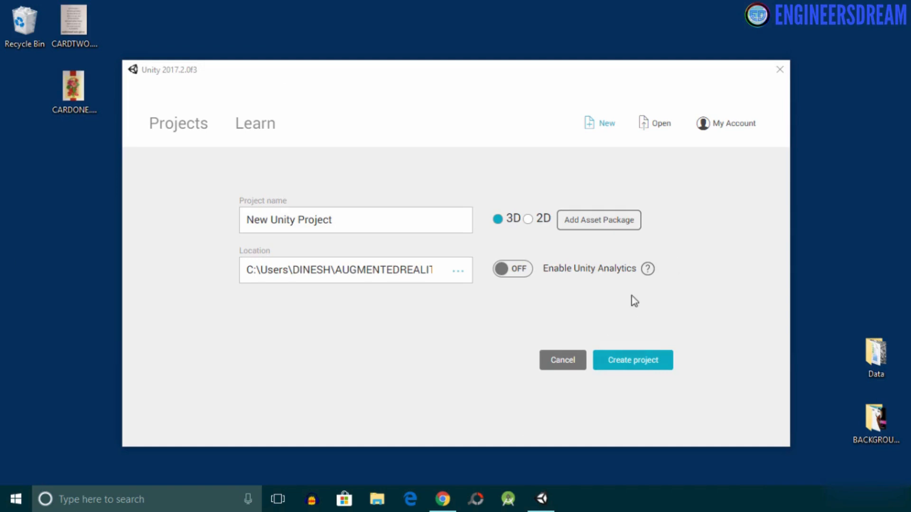
Step: Name the new 3D project ARGreatingCard and create it
left_click(382, 218)
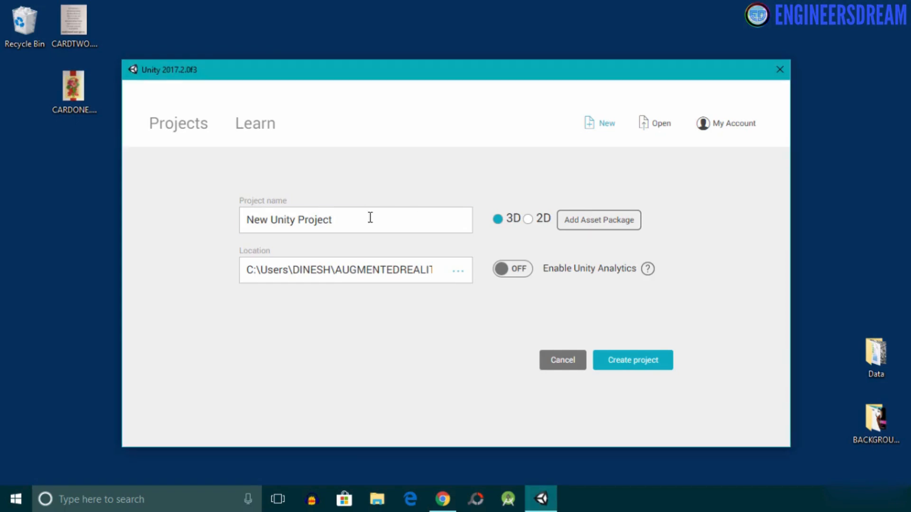
left_click(369, 217)
key("BackSpace")
key("BackSpace")
key("BackSpace")
key("BackSpace")
key("BackSpace")
key("BackSpace")
key("BackSpace")
key("BackSpace")
key("BackSpace")
key("BackSpace")
key("BackSpace")
key("BackSpace")
key("BackSpace")
key("BackSpace")
key("BackSpace")
key("BackSpace")
key("BackSpace")
type("AR")
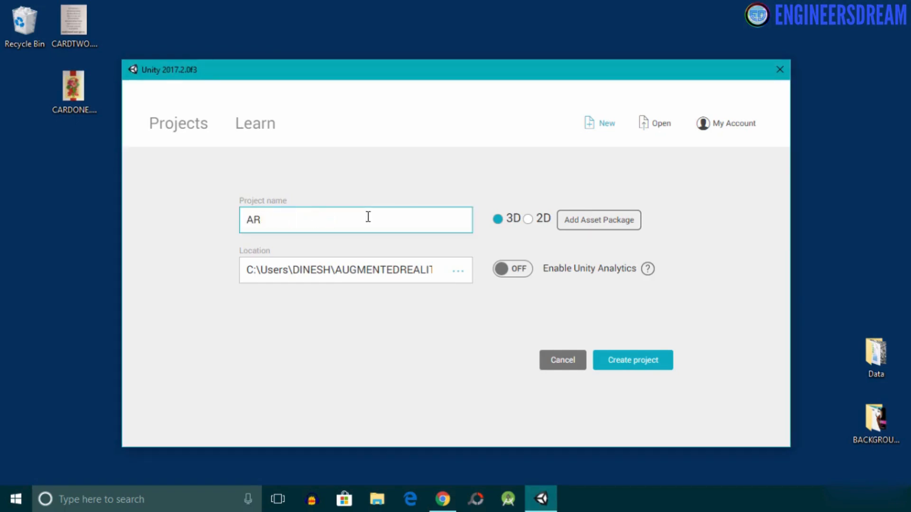
type("GreatingCard")
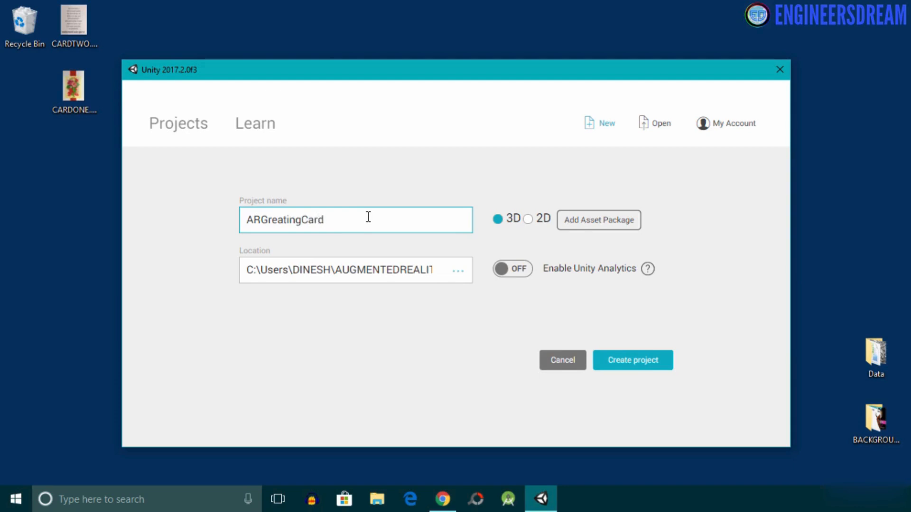
left_click(642, 366)
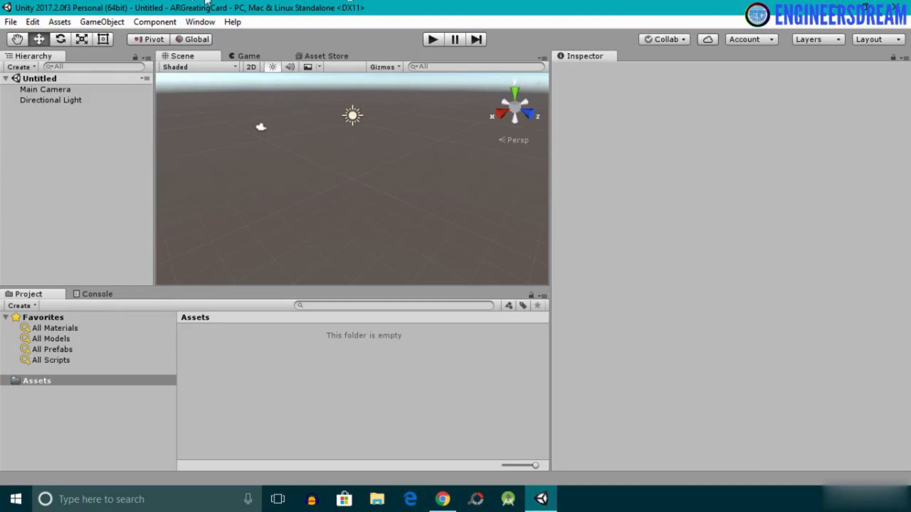
Step: Start saving the scene under a new name and create and open a DataFiles folder inside Assets
left_click(10, 23)
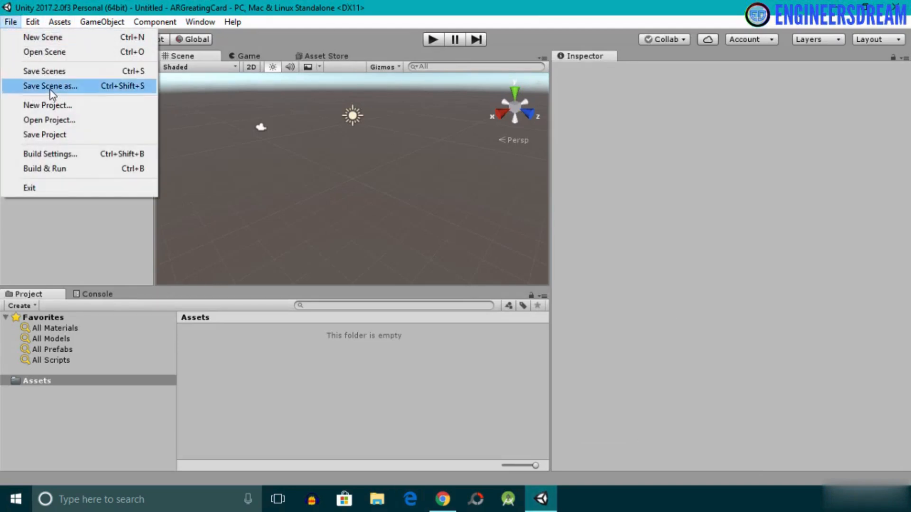
left_click(29, 86)
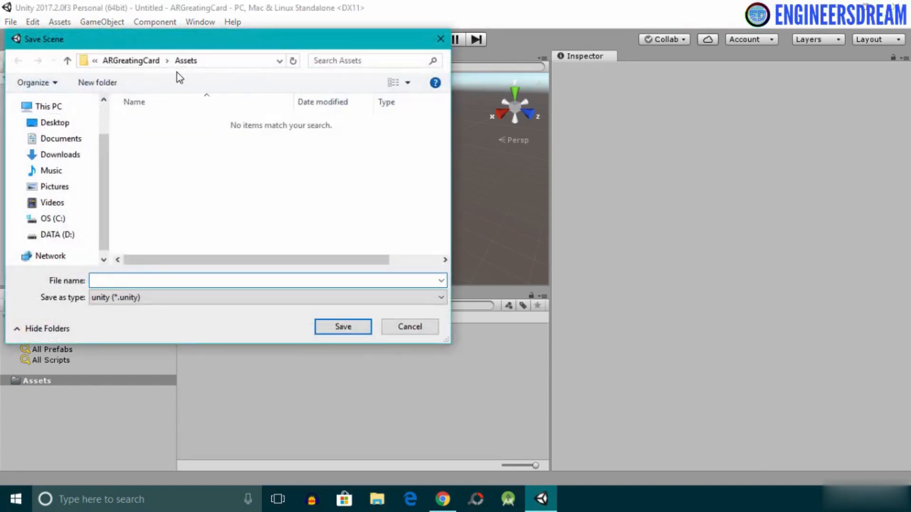
left_click(98, 83)
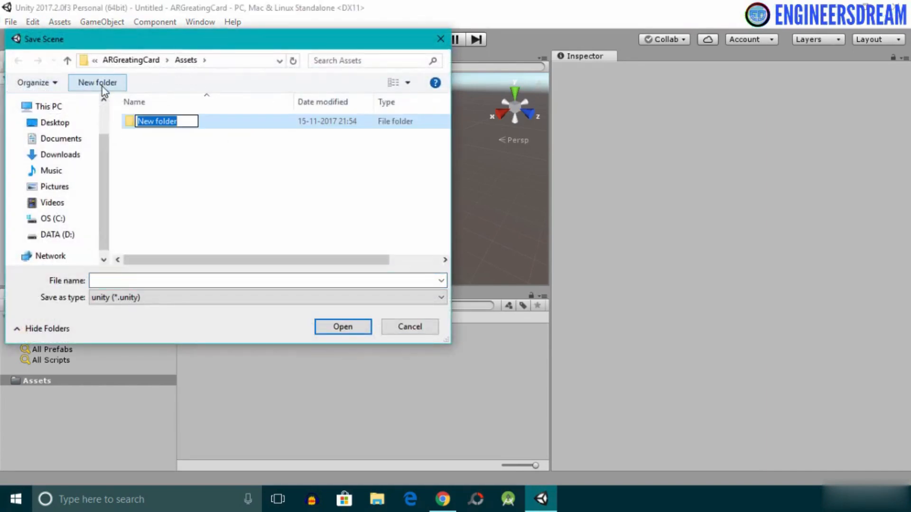
type("DataFiles")
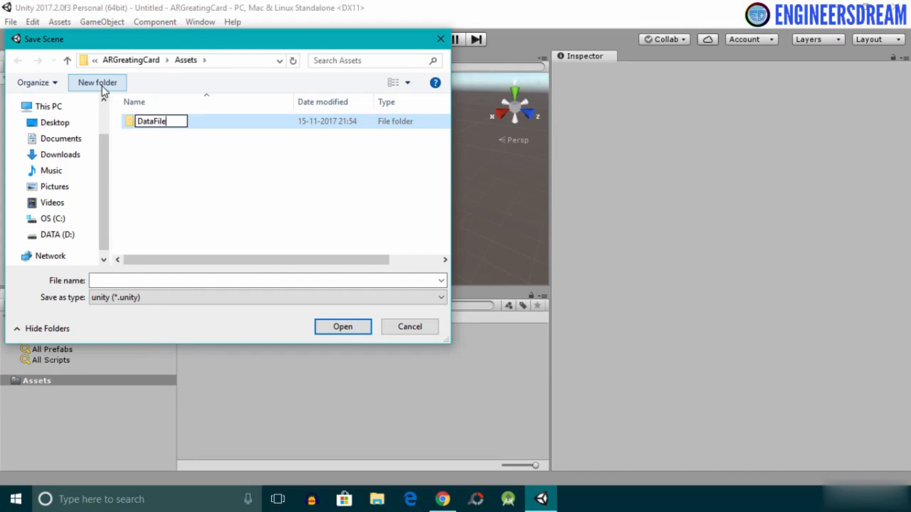
key("Return")
key("Return")
Step: Create a Scenes folder inside DataFiles and open it as the save location
left_click(101, 86)
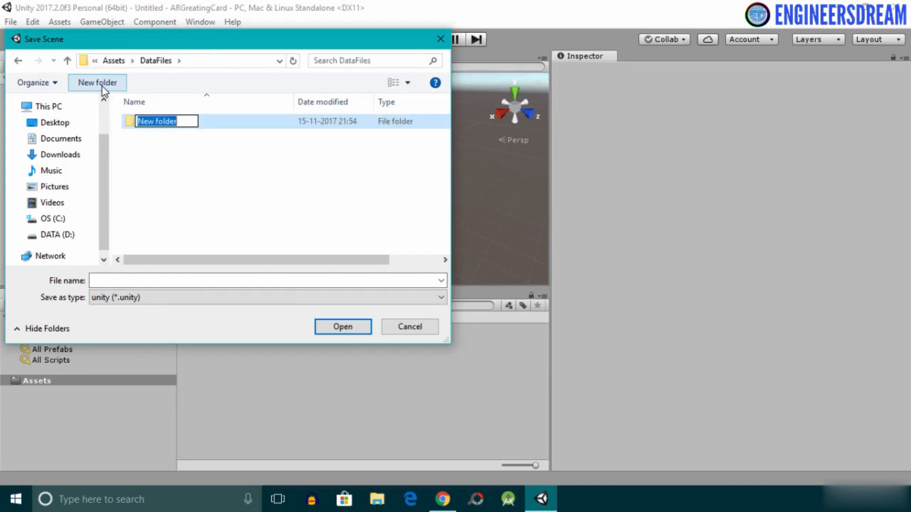
type("Sceme")
key("BackSpace")
key("BackSpace")
key("BackSpace")
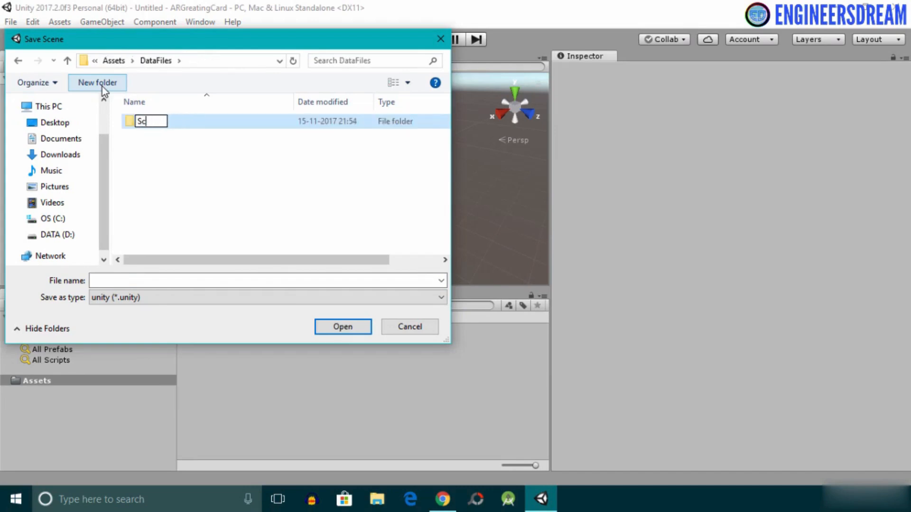
type("enes")
key("Return")
key("Return")
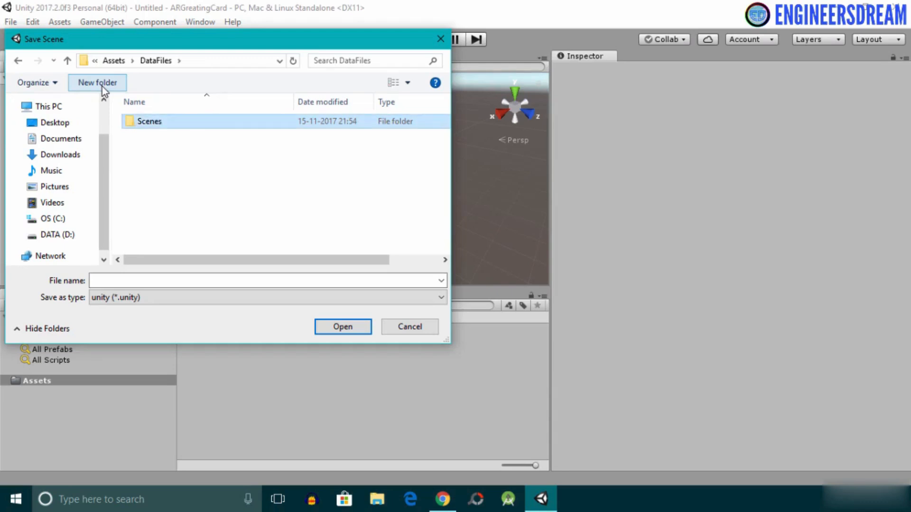
Step: Save the scene as GreatingCardScene in the Scenes folder
left_click(177, 281)
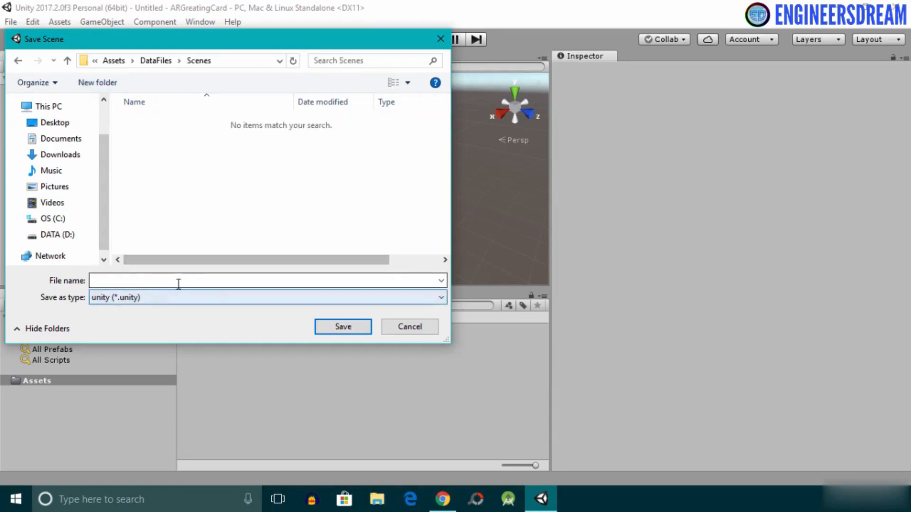
type("Grea")
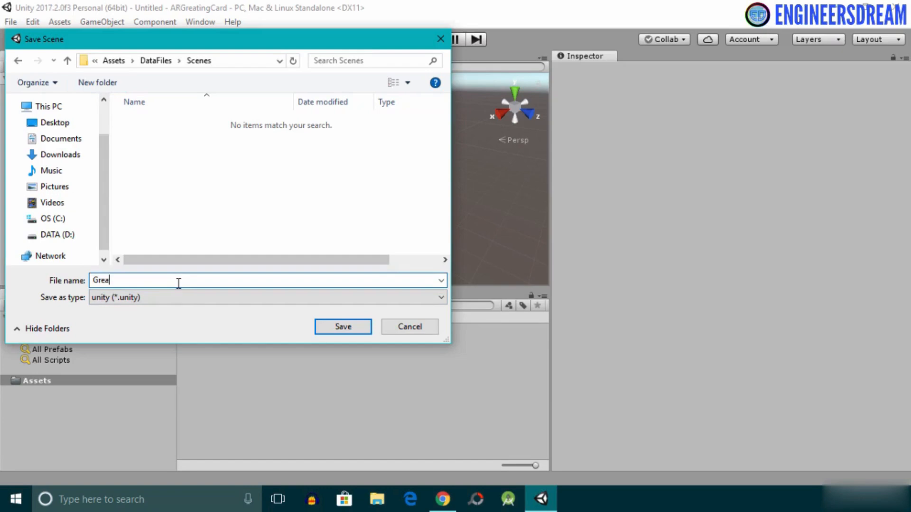
type("tingCardScene")
left_click(331, 328)
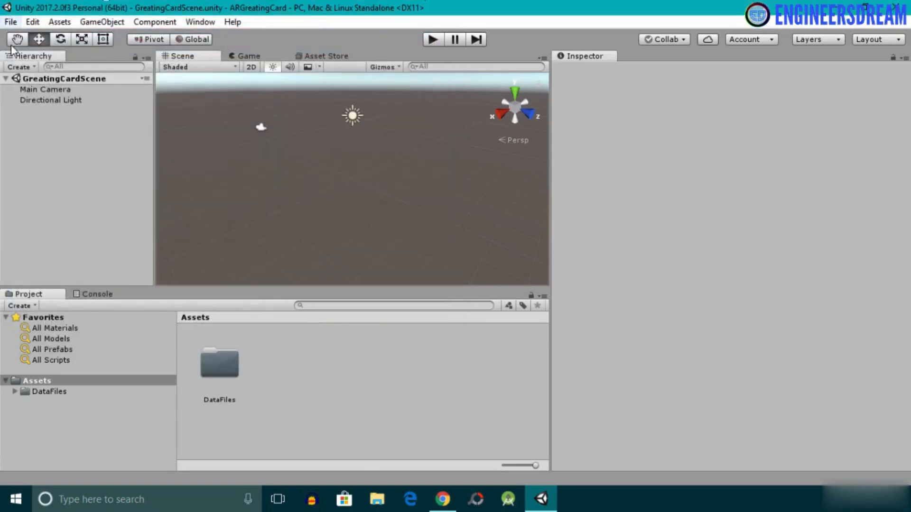
Step: Switch the project's build platform to Android in the build settings
left_click(11, 22)
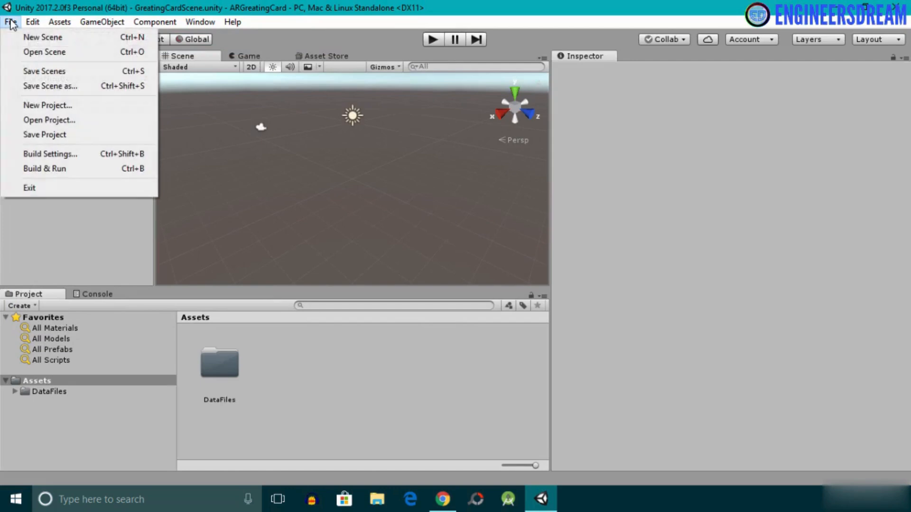
left_click(47, 153)
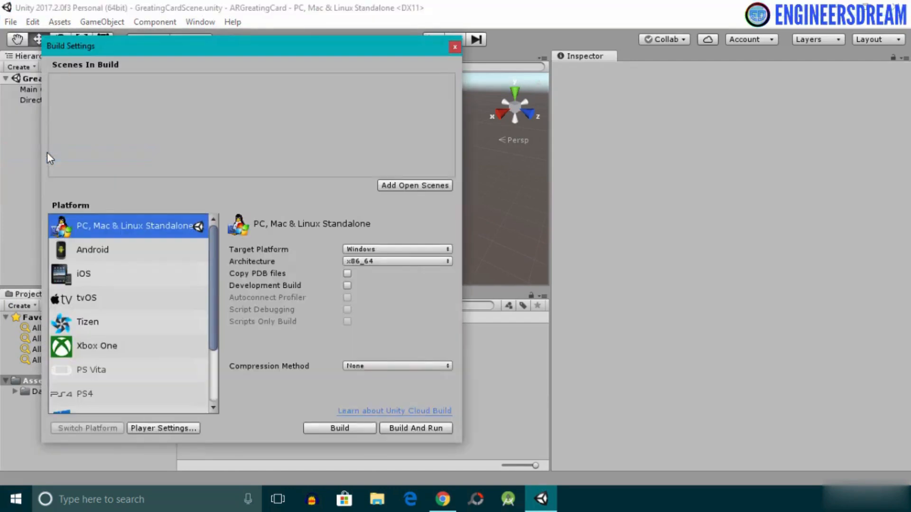
left_click(118, 251)
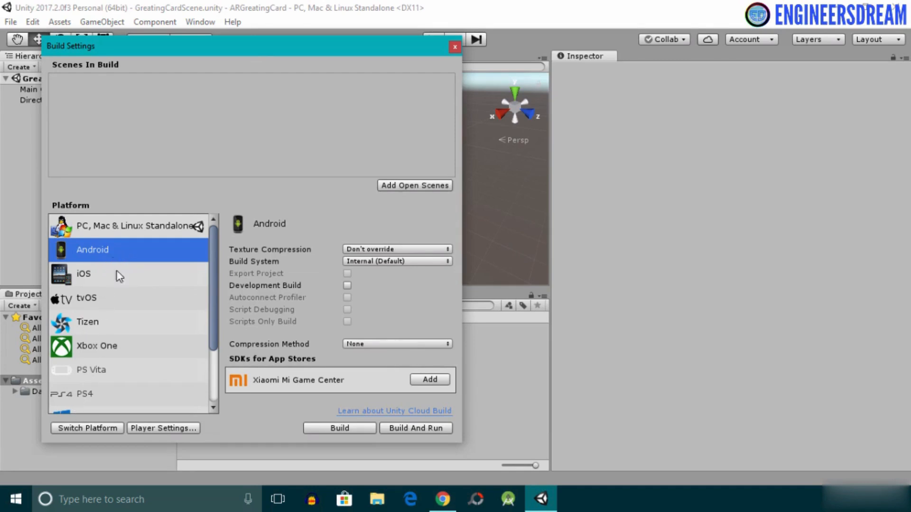
left_click(103, 427)
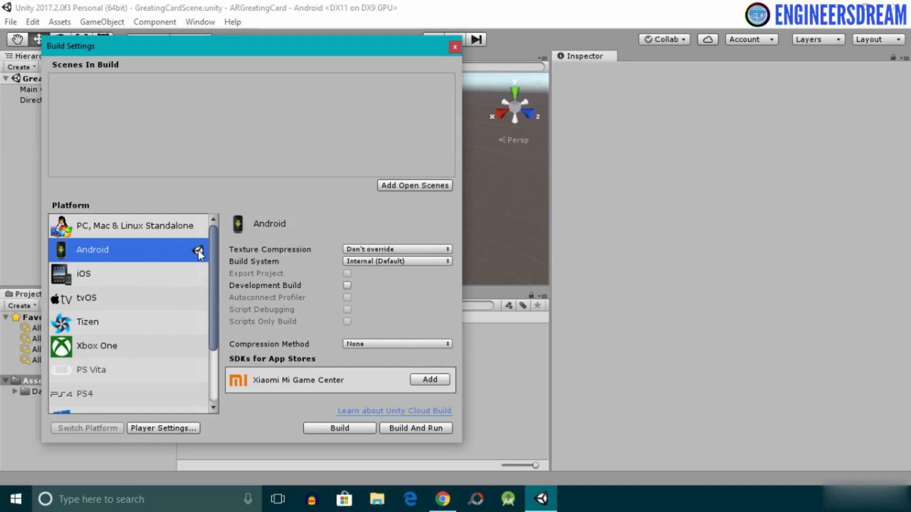
Step: Enable Vuforia Augmented Reality support in the Android player settings and close the build settings
left_click(178, 428)
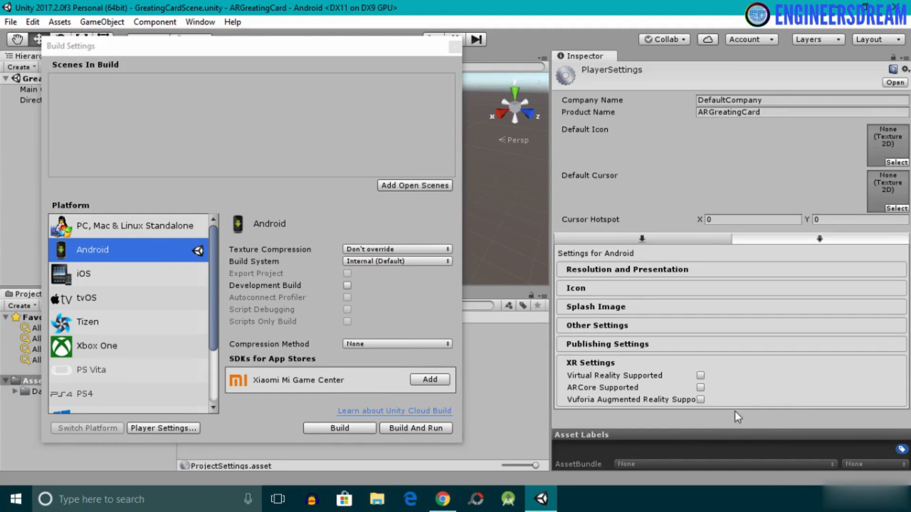
left_click(699, 399)
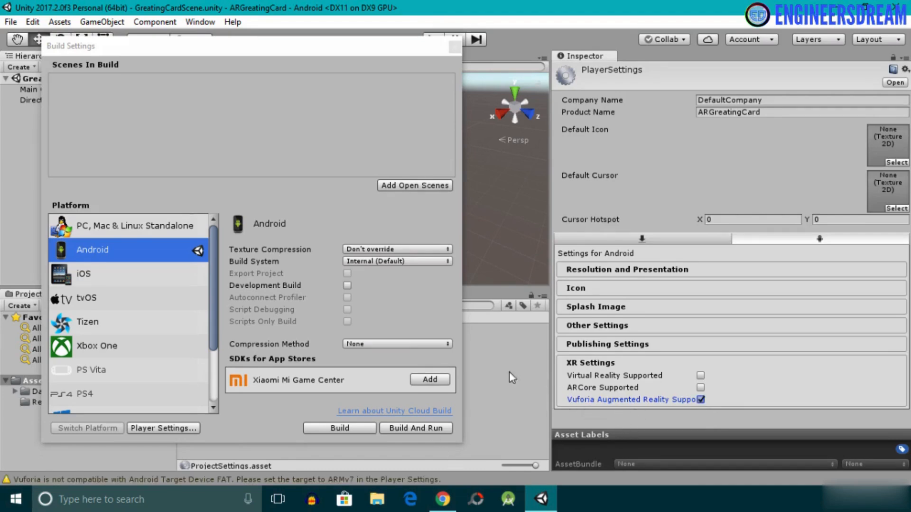
left_click(455, 48)
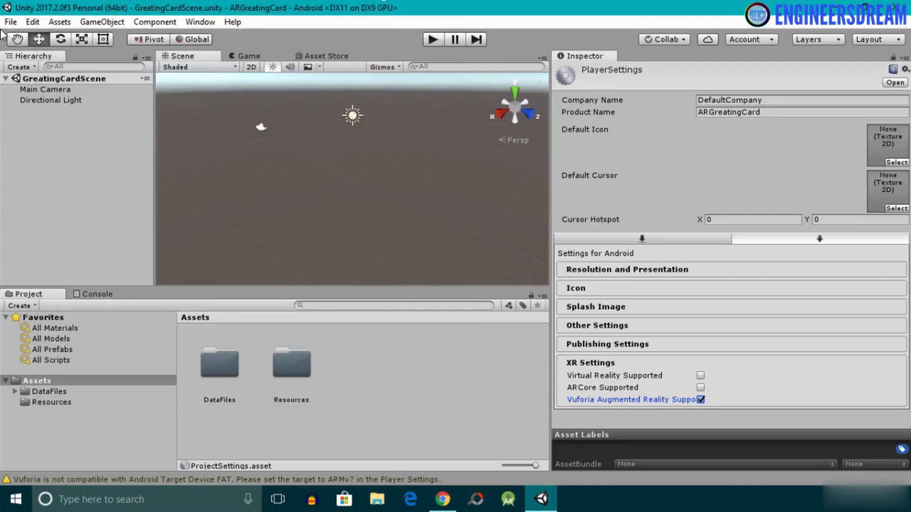
Step: Add a Vuforia AR Camera to the scene, import the required Vuforia assets, and select the ARCamera object
left_click(96, 23)
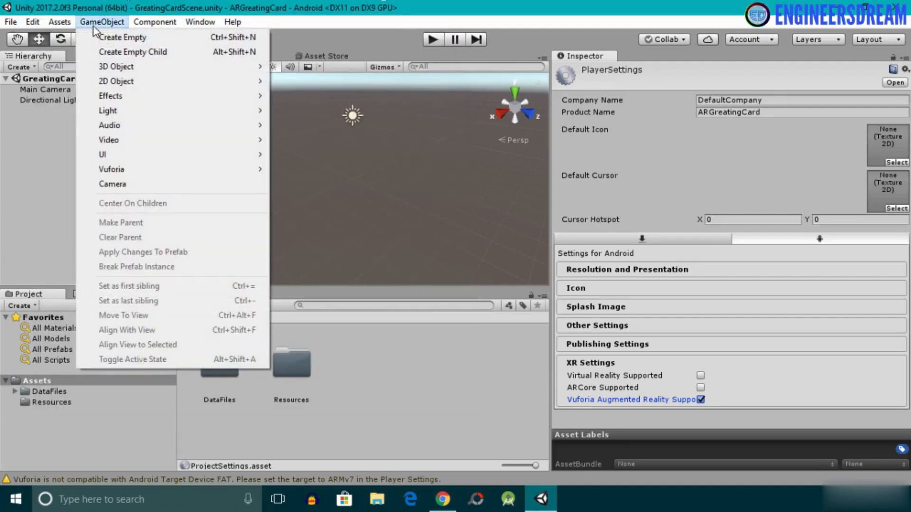
mouse_move(166, 174)
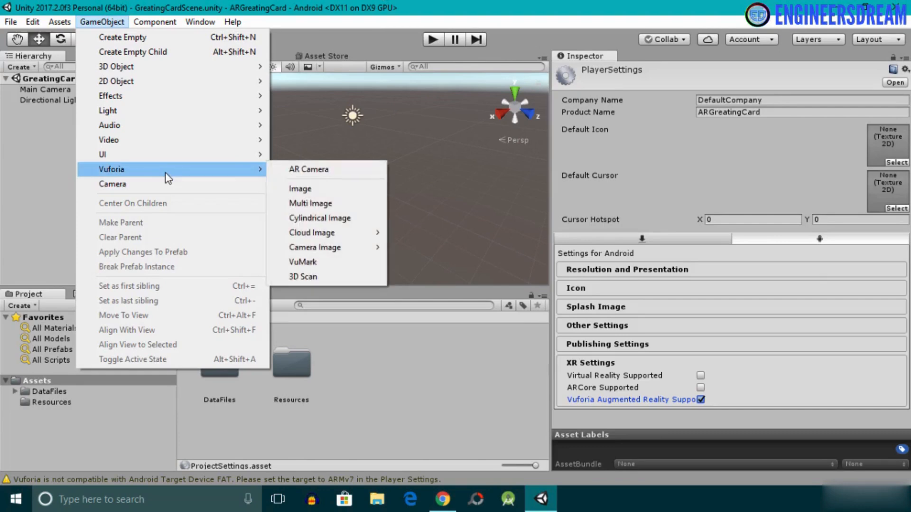
left_click(309, 169)
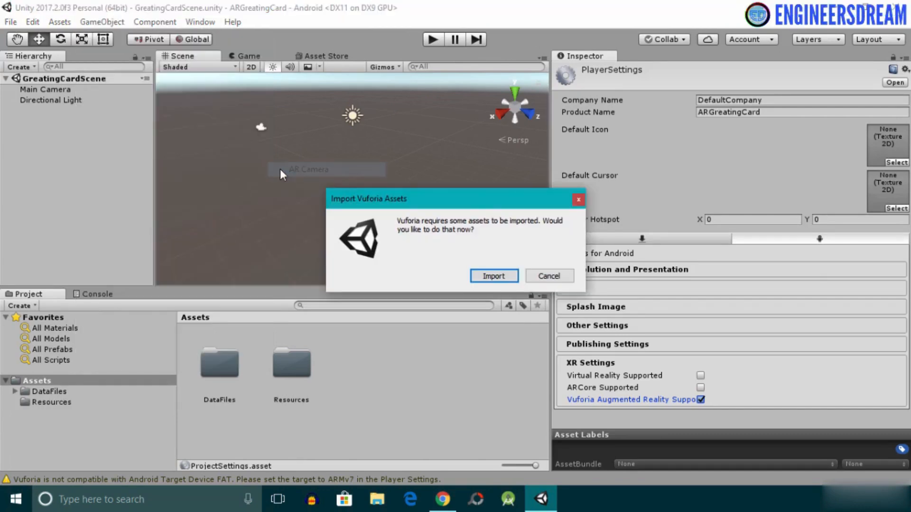
left_click(494, 276)
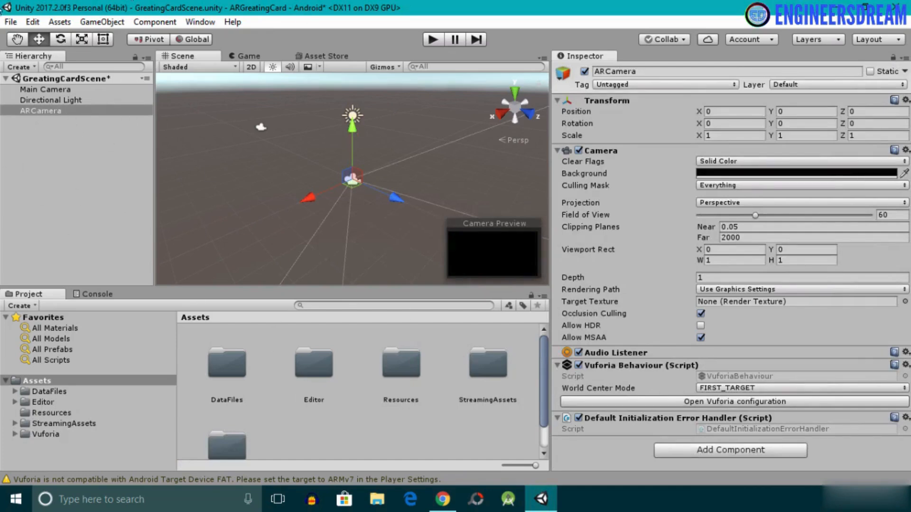
left_click(62, 114)
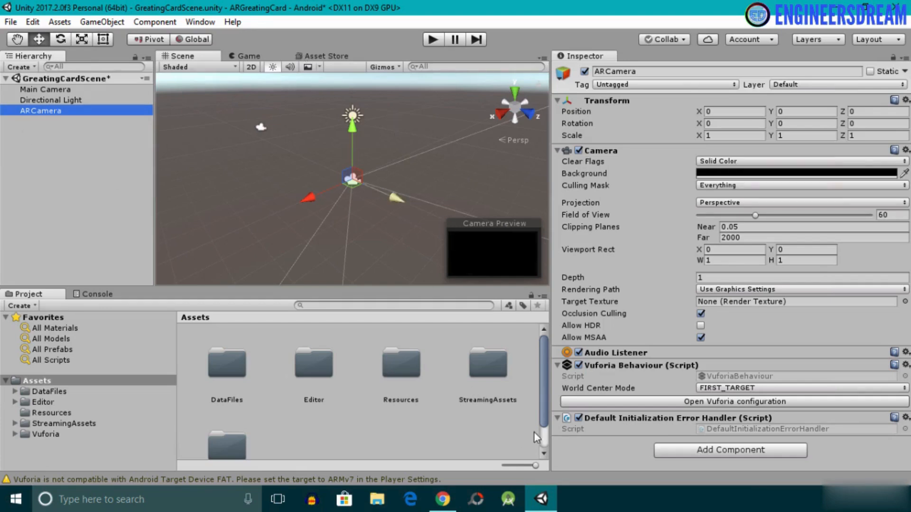
Step: Switch to the Vuforia Developer Portal in Chrome and copy the full license key of the ARONE license
mouse_move(442, 507)
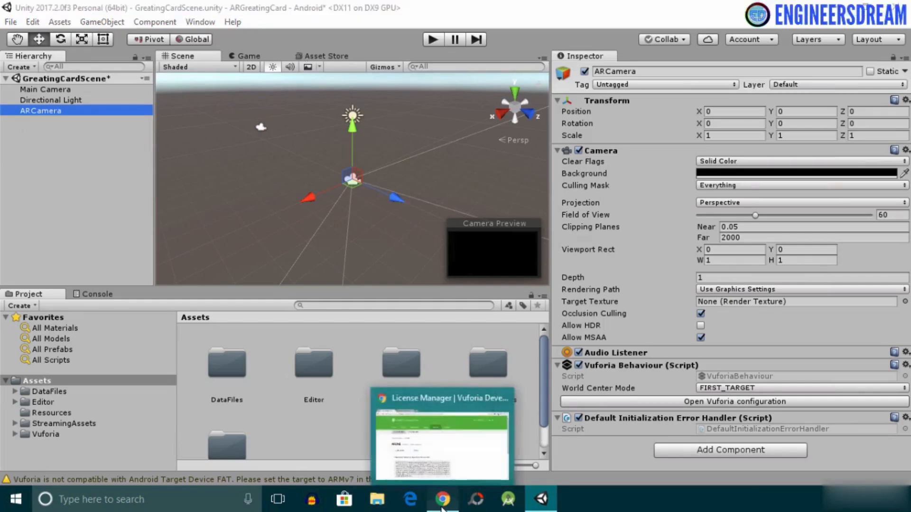
left_click(444, 427)
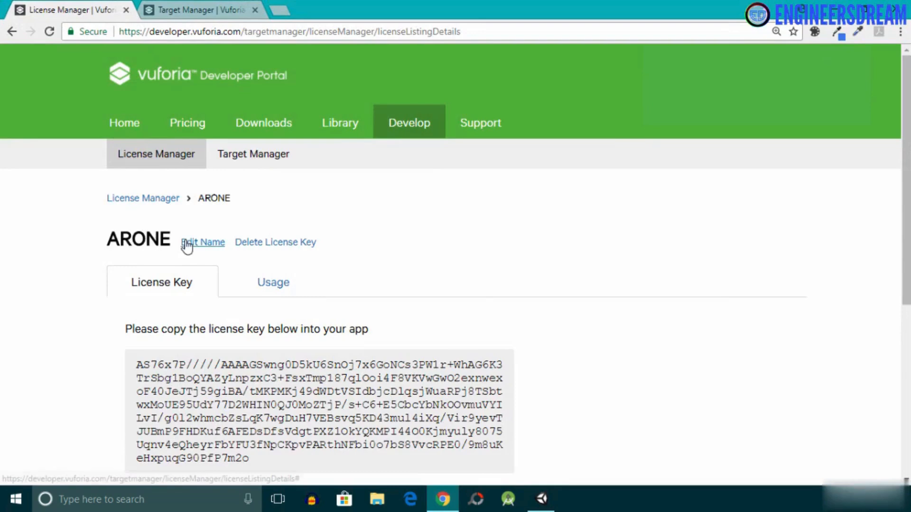
scroll(148, 242, "down", 3)
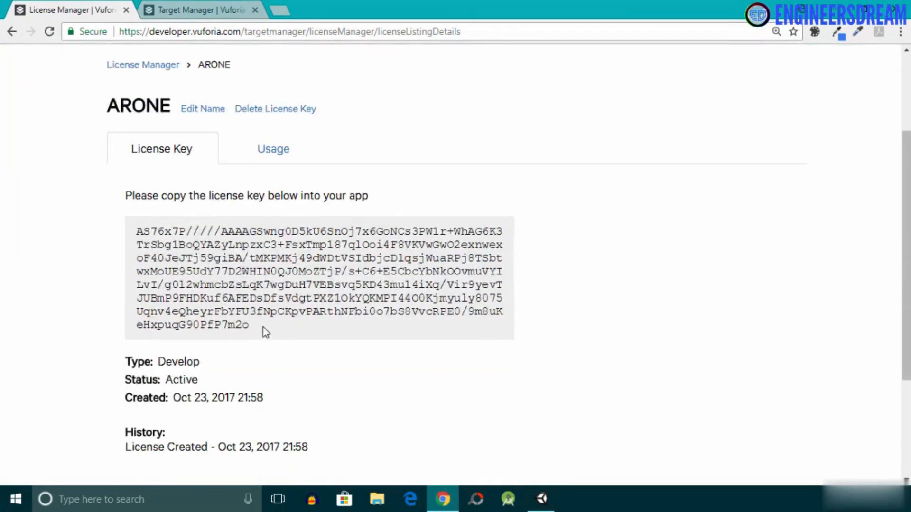
left_click_drag(263, 326, 135, 236)
right_click(181, 250)
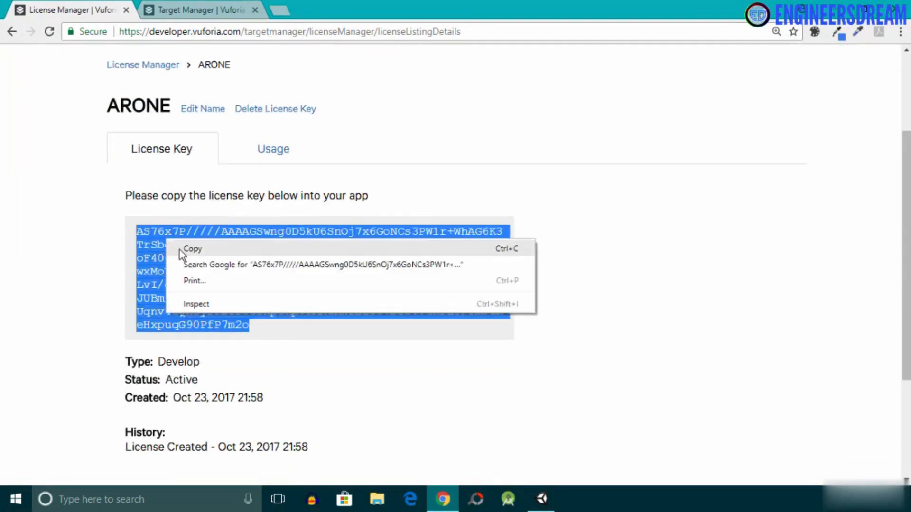
left_click(180, 248)
Step: Return to Unity, open the ARCamera's Vuforia configuration, and paste the license key into the App License Key field
left_click(541, 499)
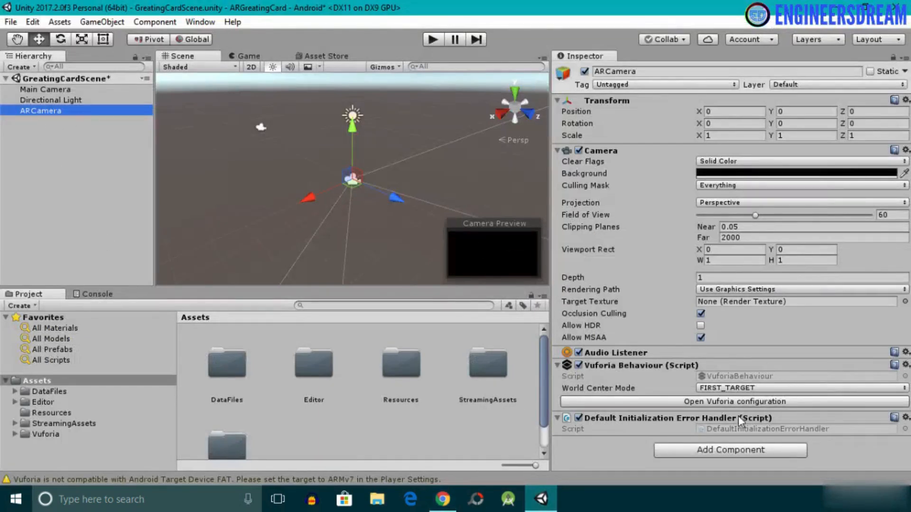
left_click(712, 402)
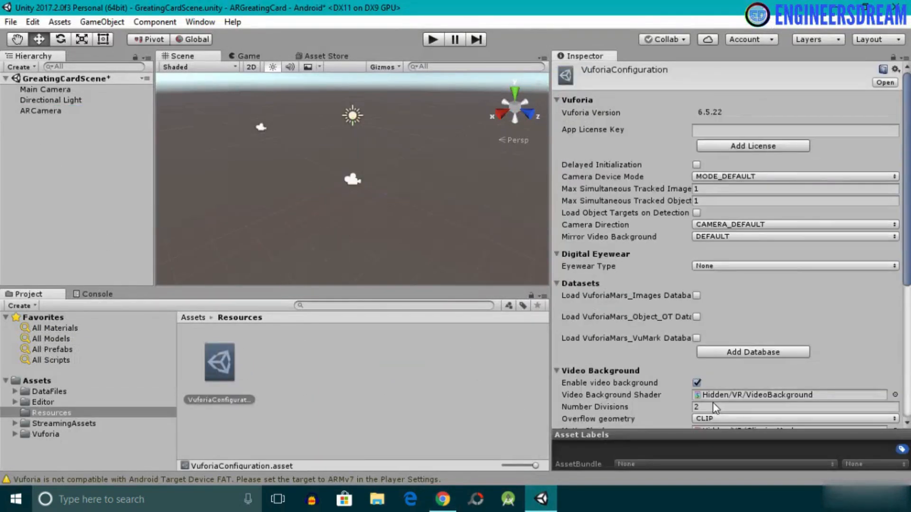
left_click(740, 131)
right_click(738, 133)
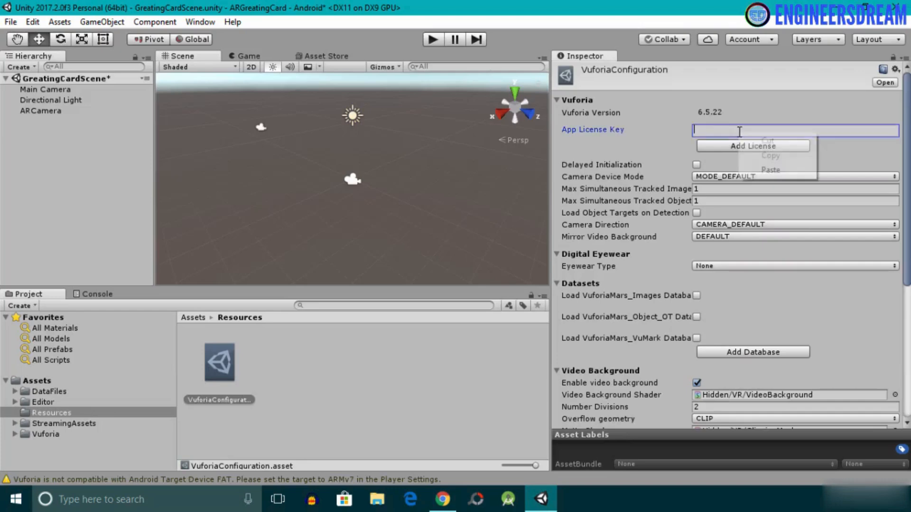
left_click(770, 170)
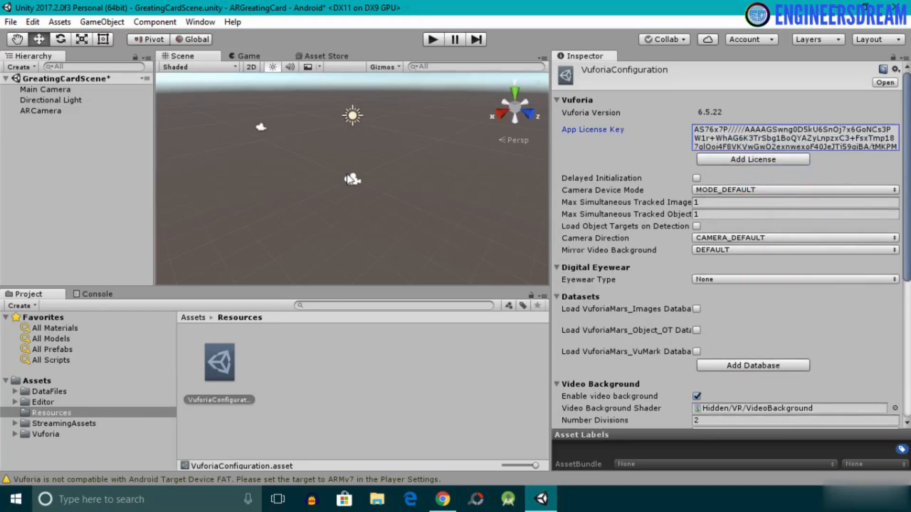
Step: Minimize Unity, view the card images CARDONE.jpg and CARDTWO.jpg from the desktop in Photos, and close the viewer
left_click(827, 4)
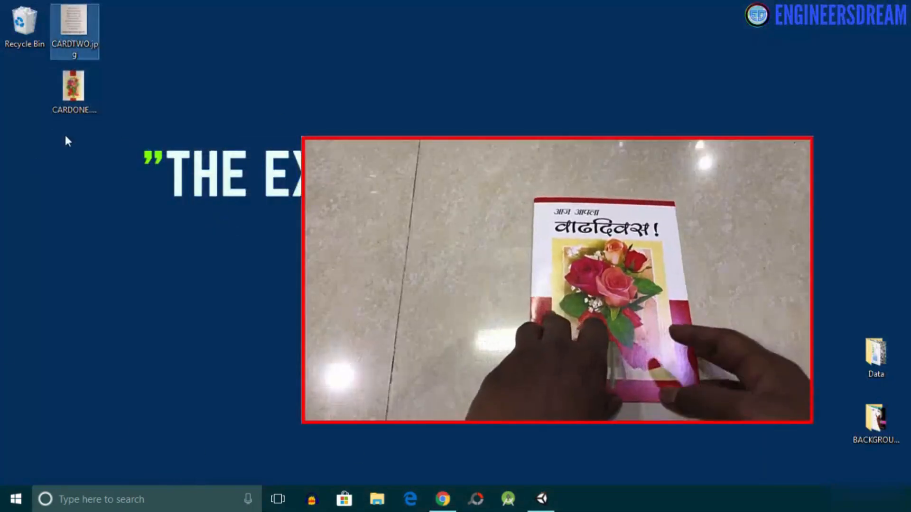
left_click(59, 94)
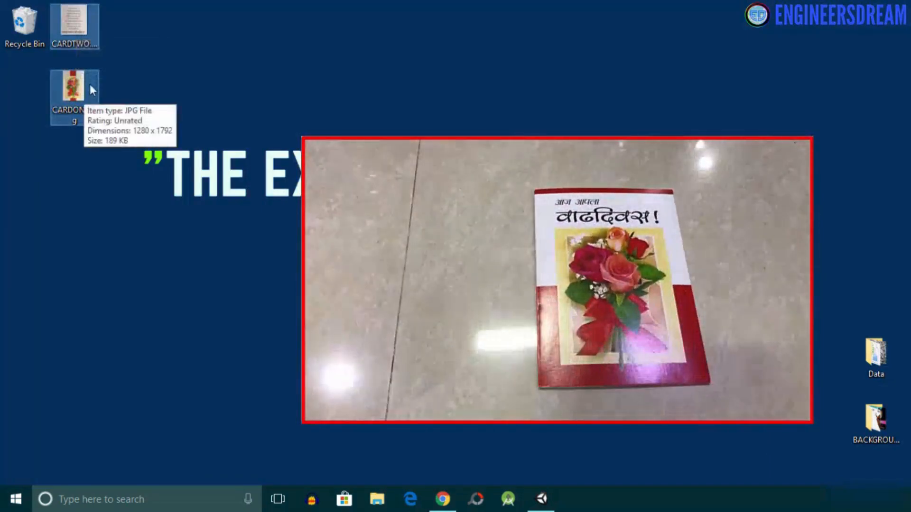
double_click(84, 83)
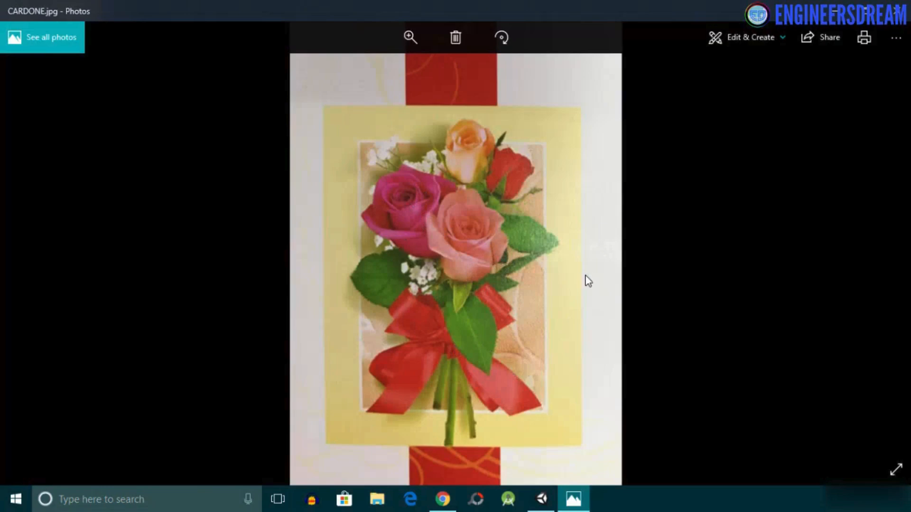
key("Right")
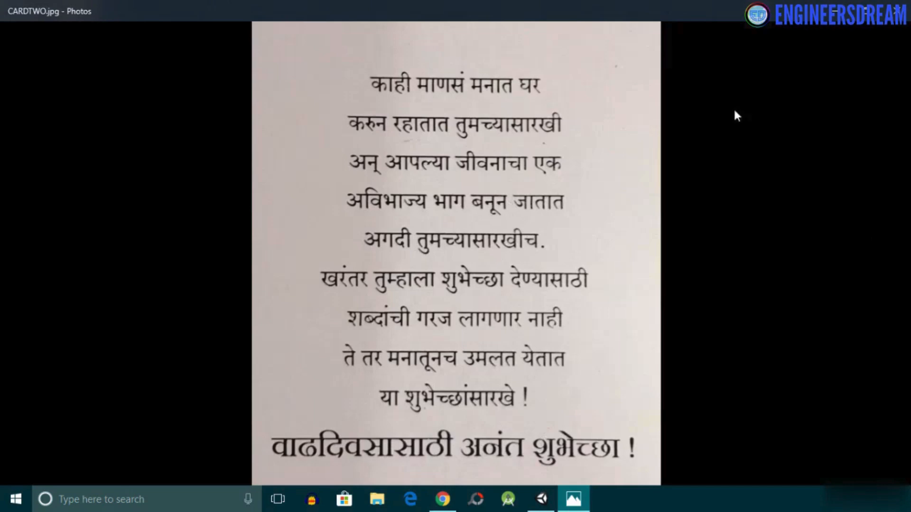
left_click(906, 15)
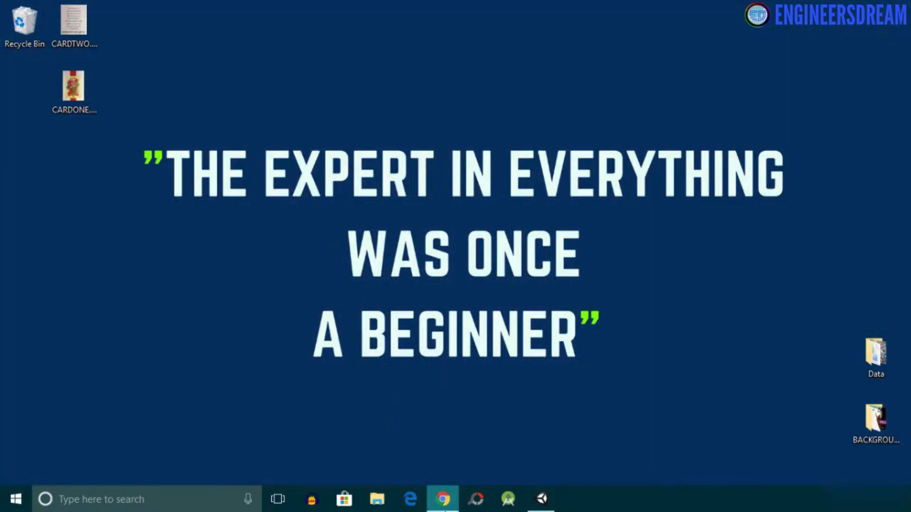
Step: Switch to Chrome and bring up the ARONEDATABASE targets page in the Vuforia Target Manager
left_click(444, 502)
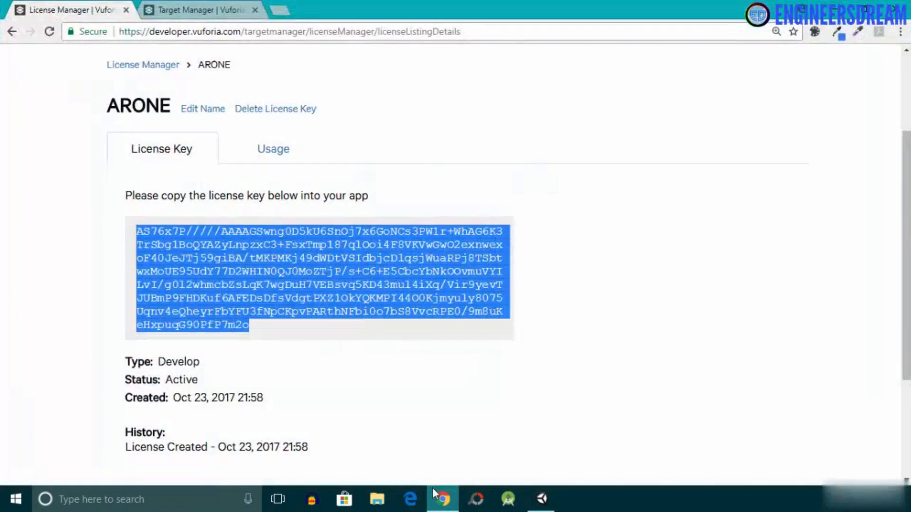
left_click(205, 9)
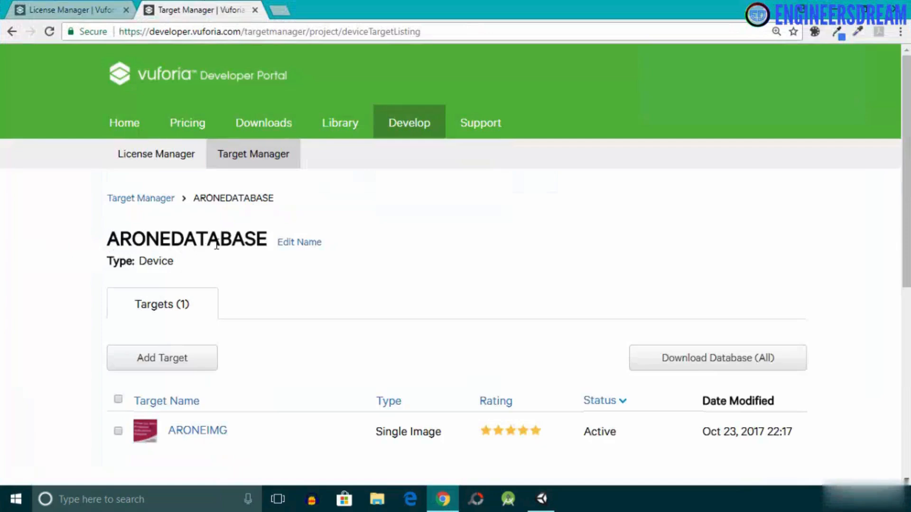
scroll(216, 245, "down", 1)
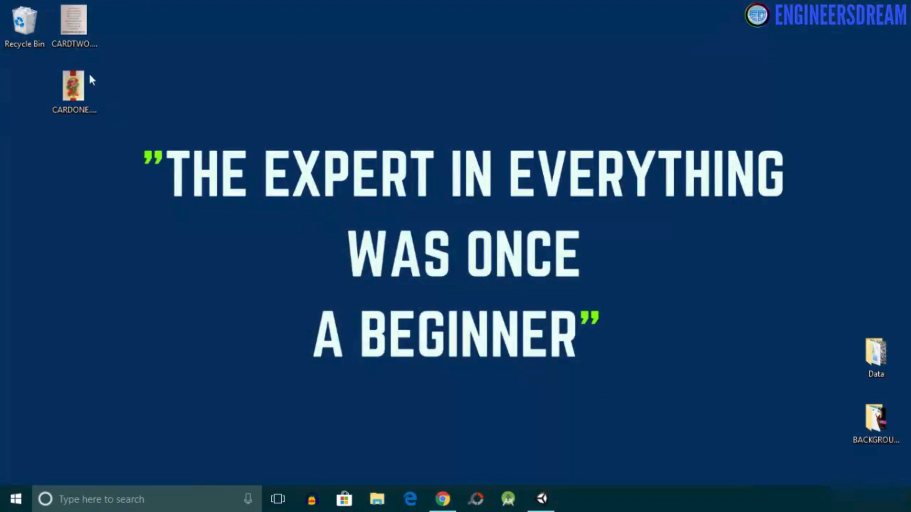
left_click(543, 498)
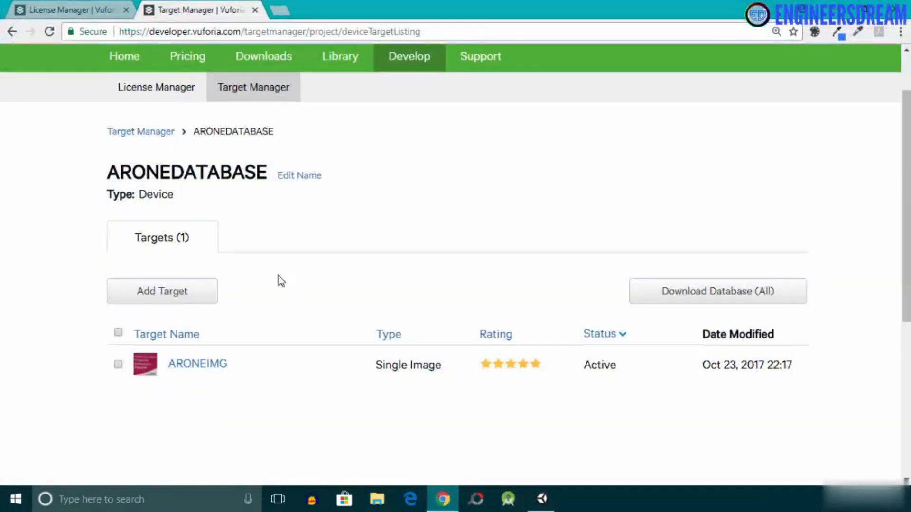
Step: Add a single-image target to ARONEDATABASE from CARDONE.jpg with a width of 6
left_click(146, 303)
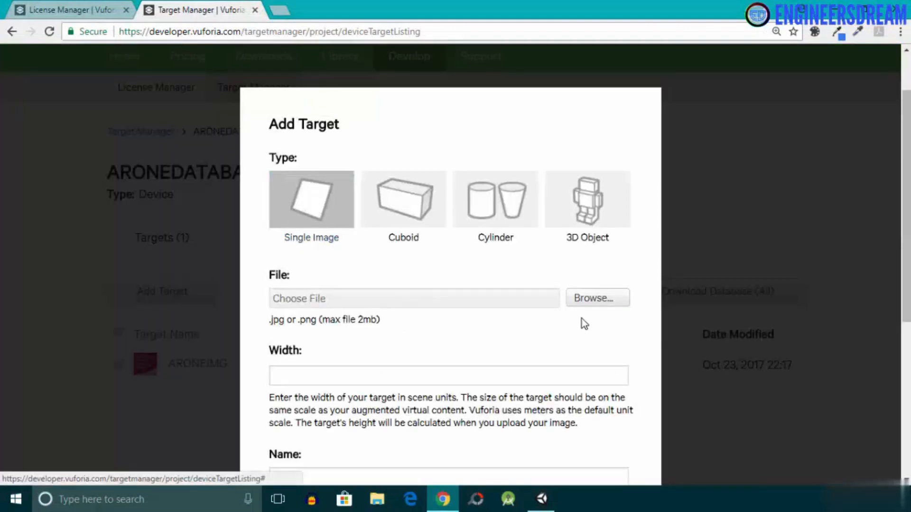
left_click(596, 306)
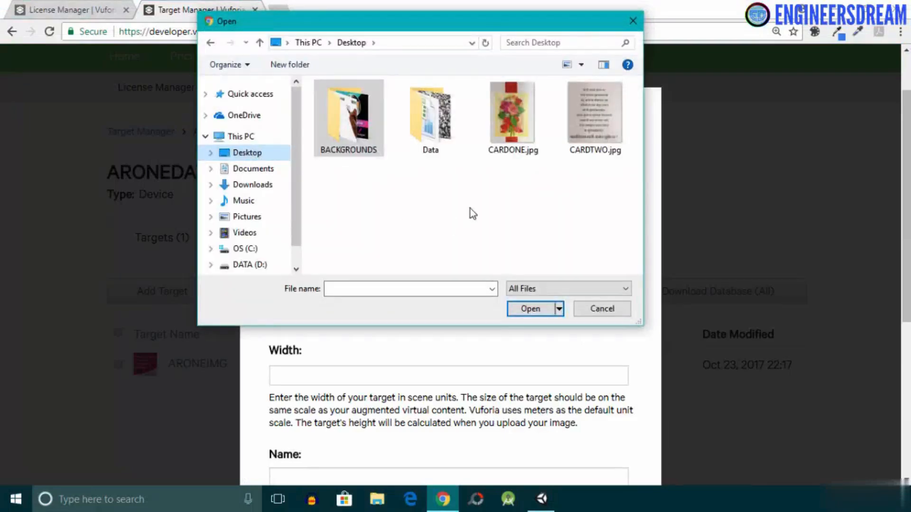
left_click(504, 113)
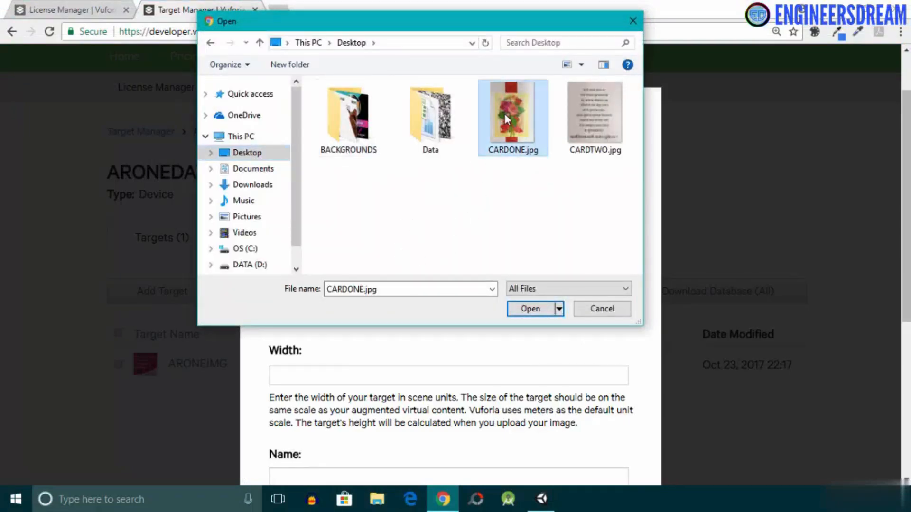
left_click(529, 309)
scroll(539, 315, "down", 5)
scroll(401, 189, "up", 2)
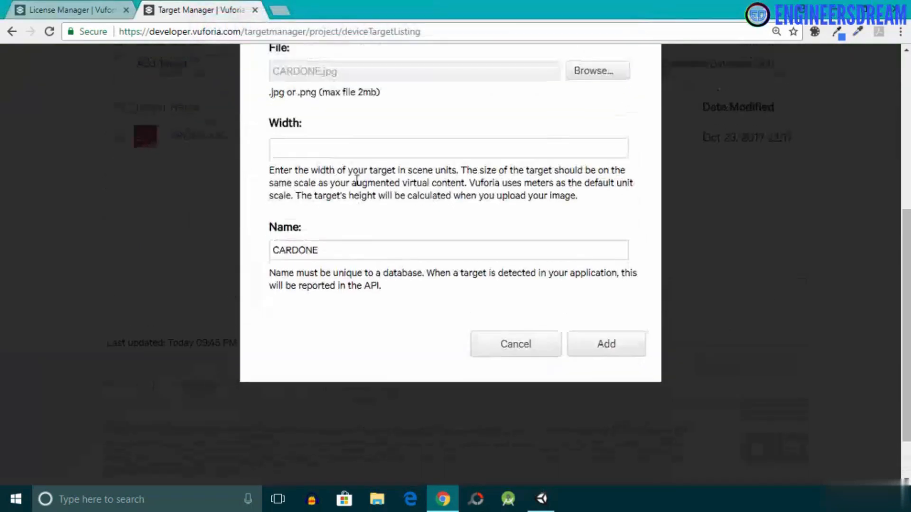
left_click(343, 158)
type("6")
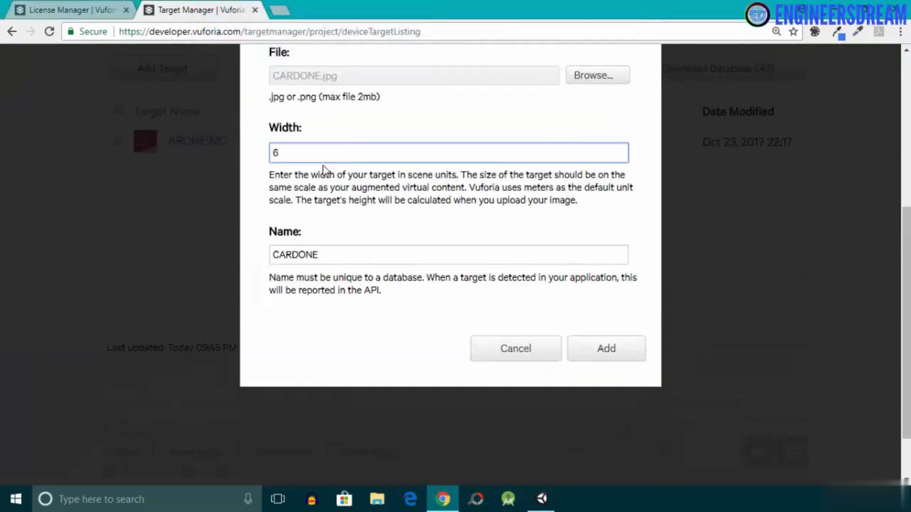
left_click(608, 353)
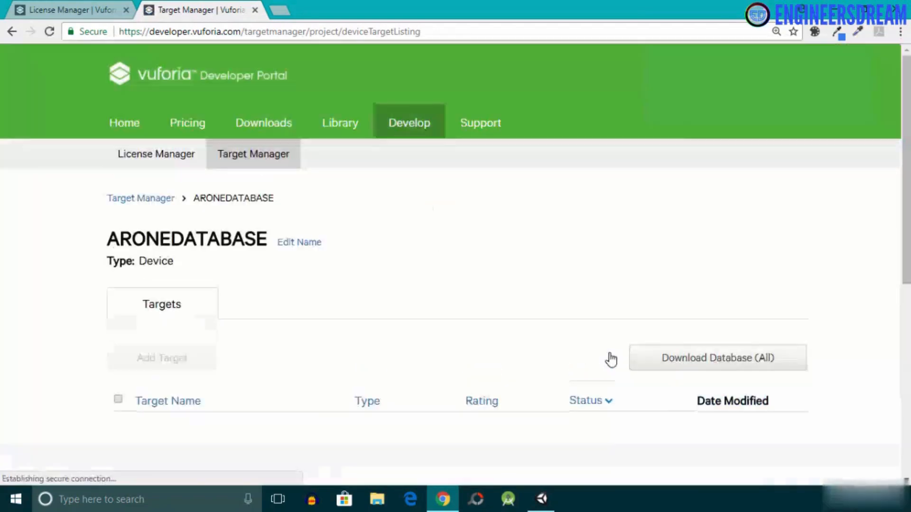
Step: Add a second single-image target to ARONEDATABASE from CARDTWO.jpg with a width of 6
scroll(534, 217, "down", 4)
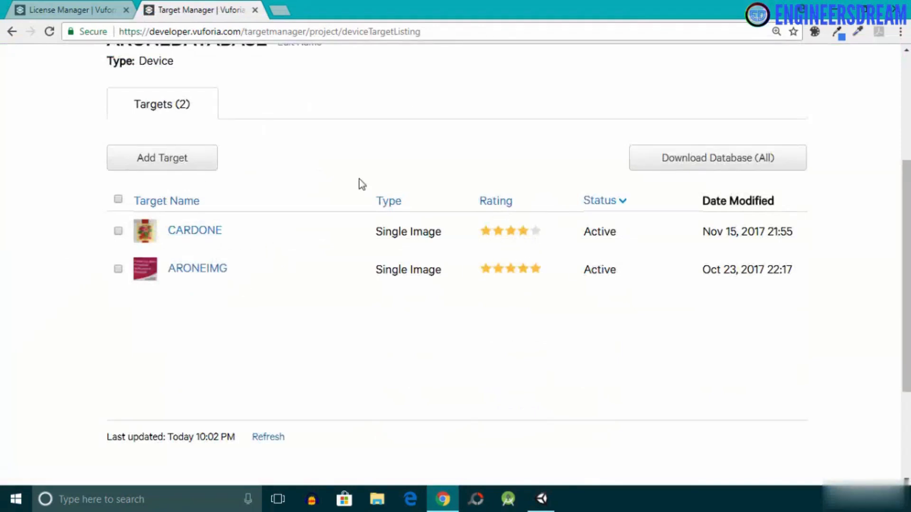
left_click(148, 153)
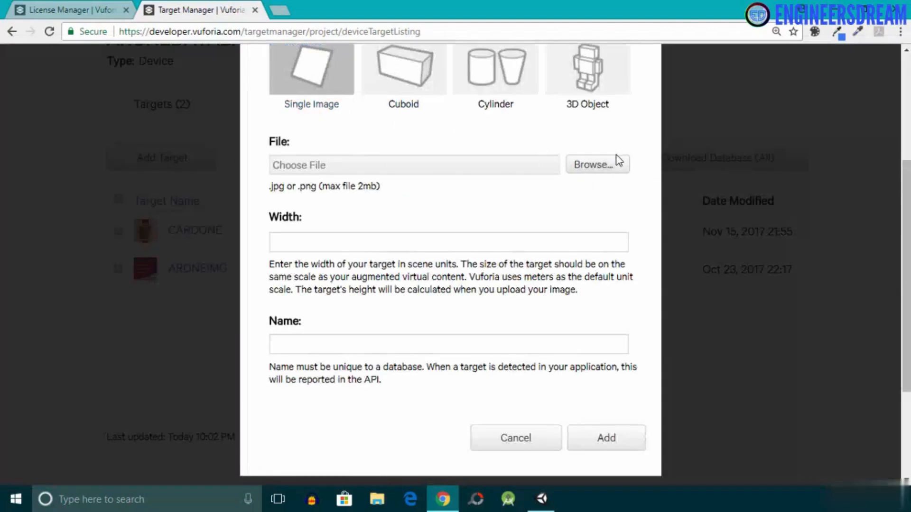
left_click(607, 170)
left_click(584, 116)
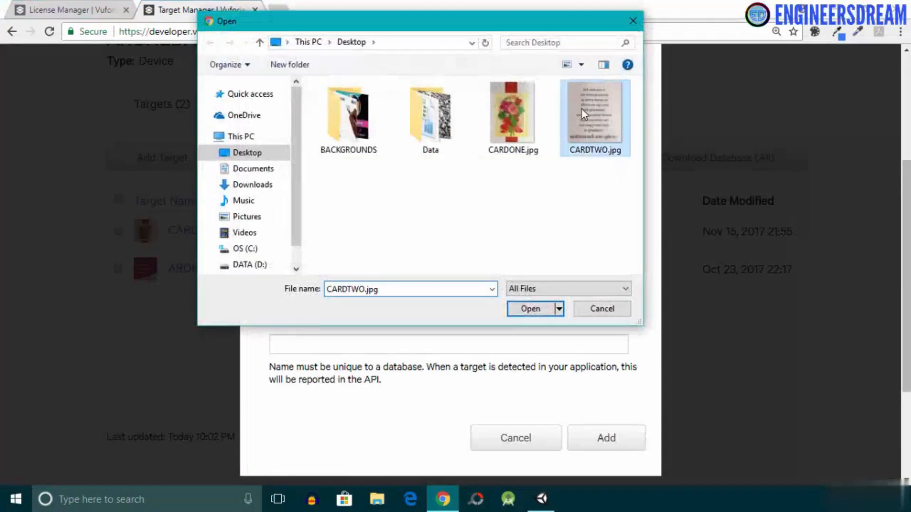
left_click(526, 311)
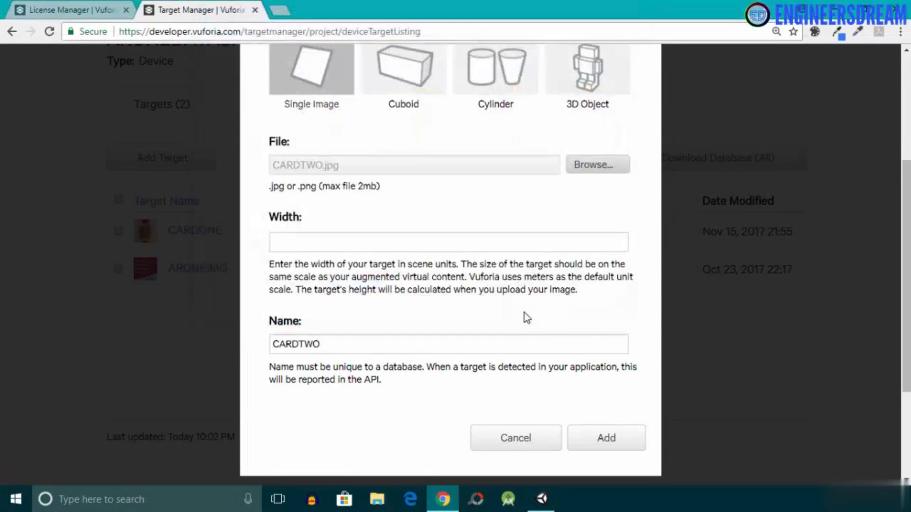
left_click(473, 243)
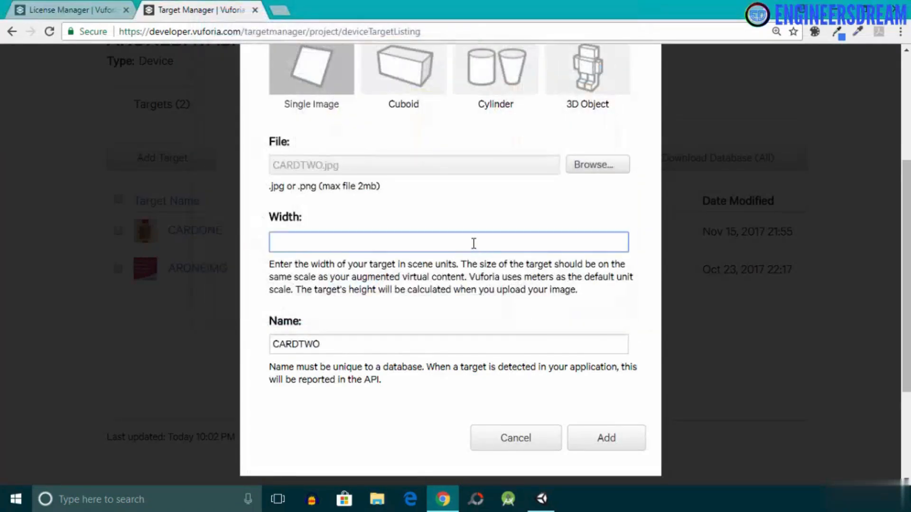
type("6")
left_click(593, 445)
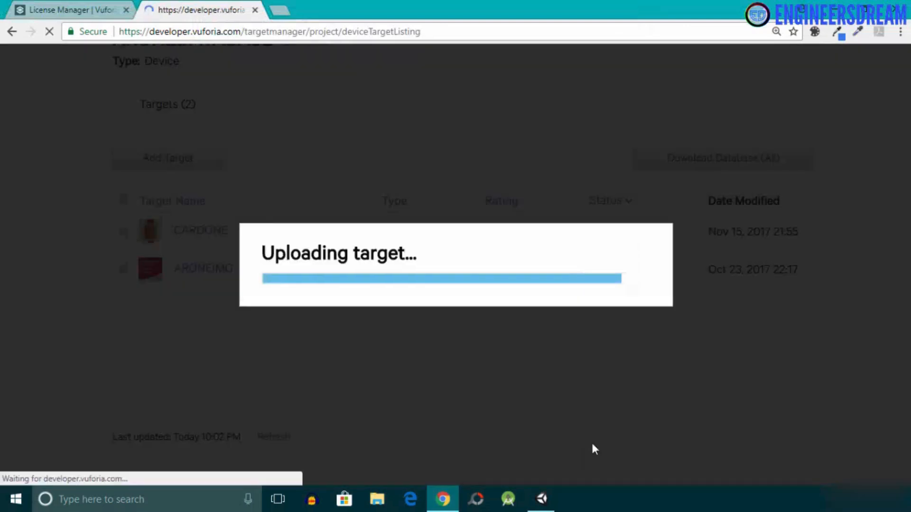
Step: Select the CARDTWO and CARDONE targets and download them as a database for the Unity Editor platform
scroll(380, 256, "down", 3)
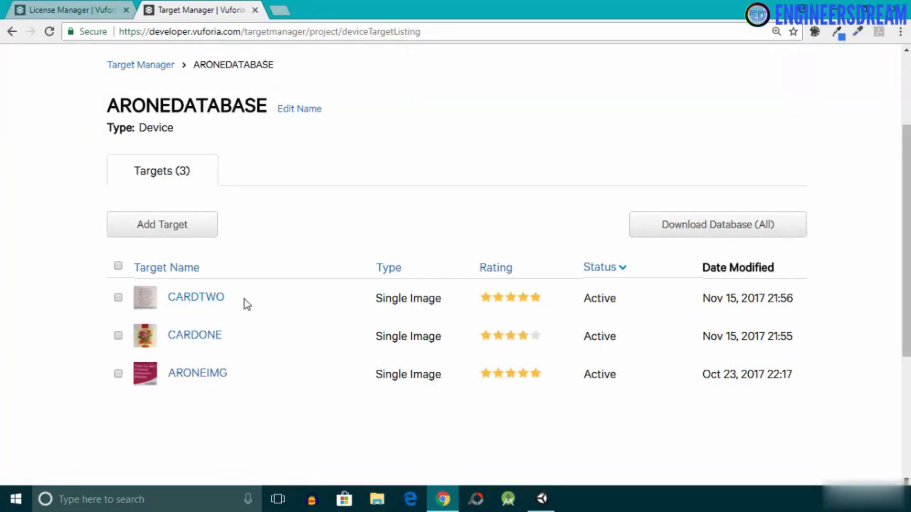
left_click(118, 298)
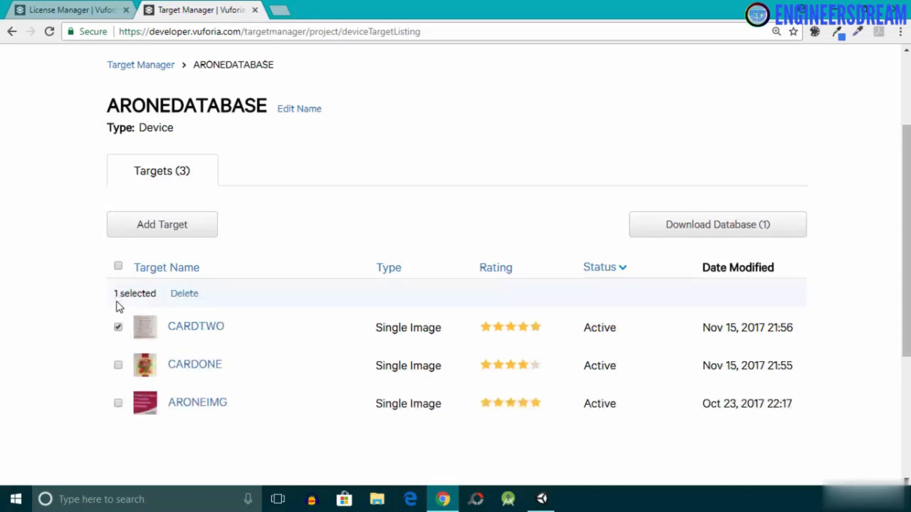
left_click(118, 365)
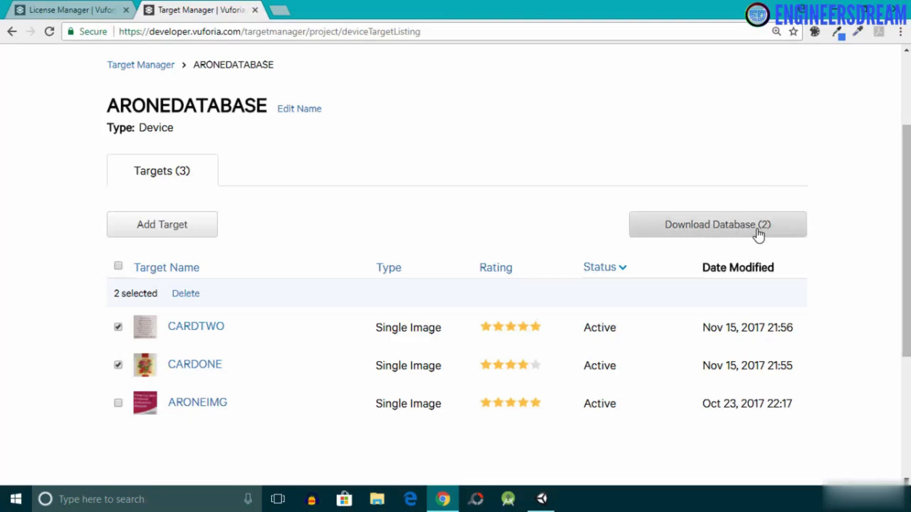
scroll(181, 271, "down", 2)
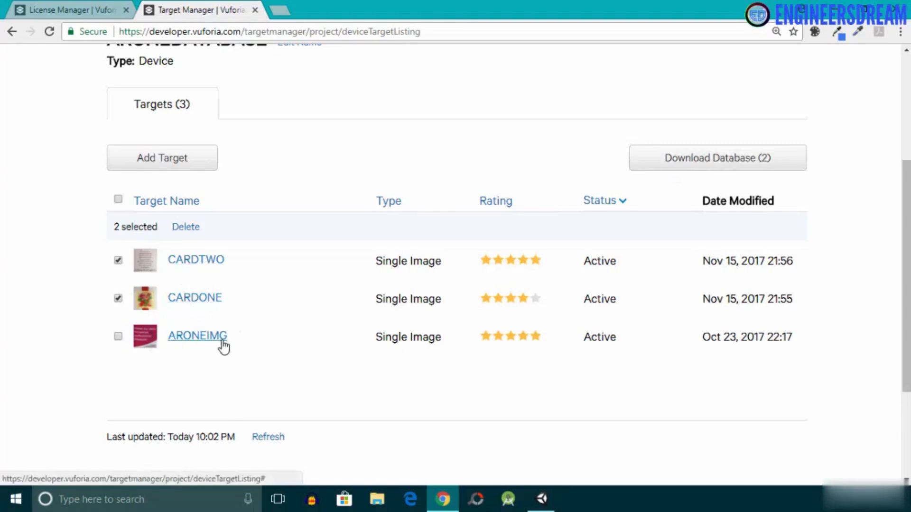
left_click(671, 165)
scroll(314, 196, "up", 1)
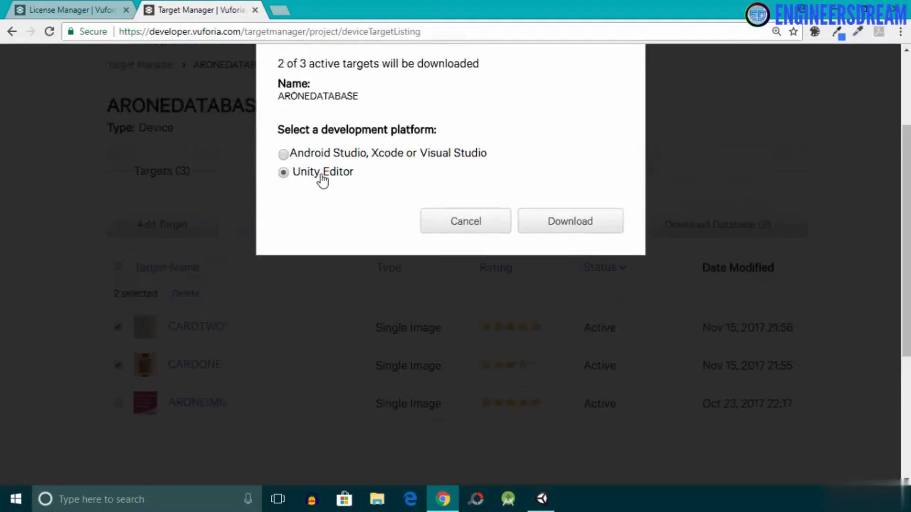
left_click(564, 230)
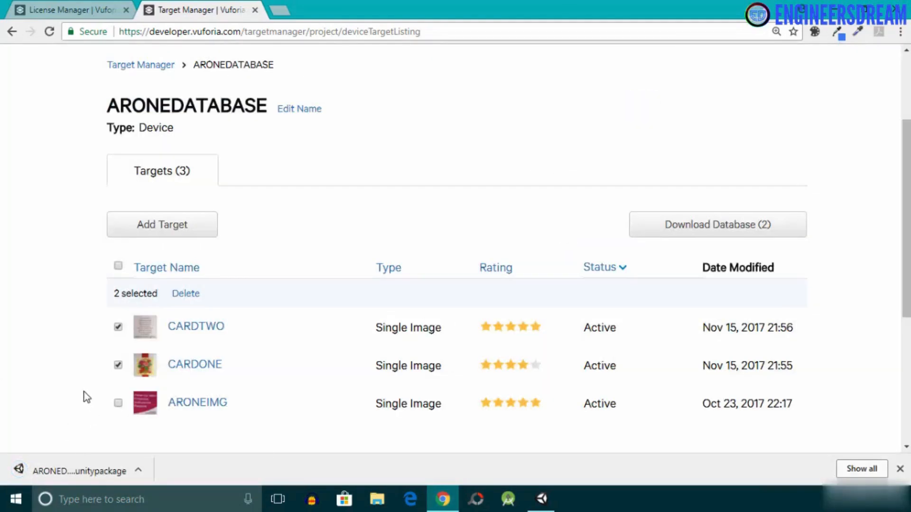
Step: Open the downloaded ARONEDATABASE.unitypackage from the desktop and import all its contents into the Unity project
left_click(138, 473)
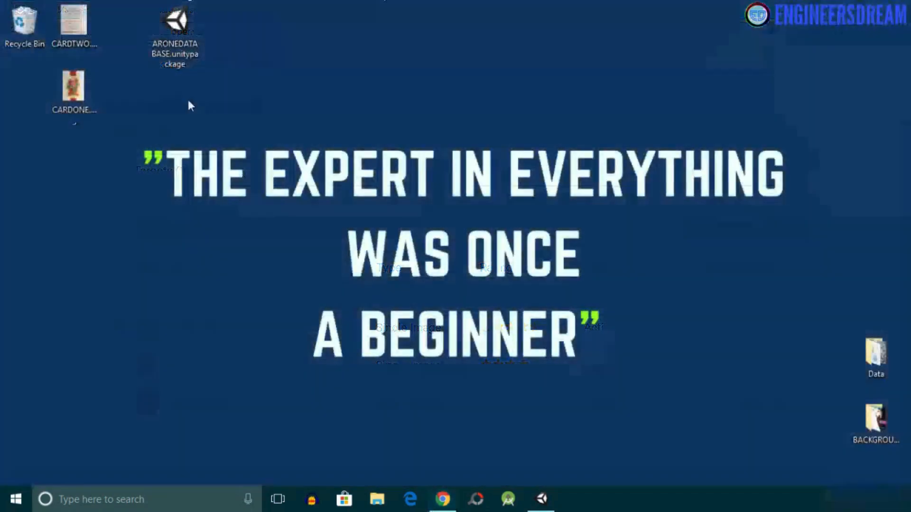
left_click(175, 35)
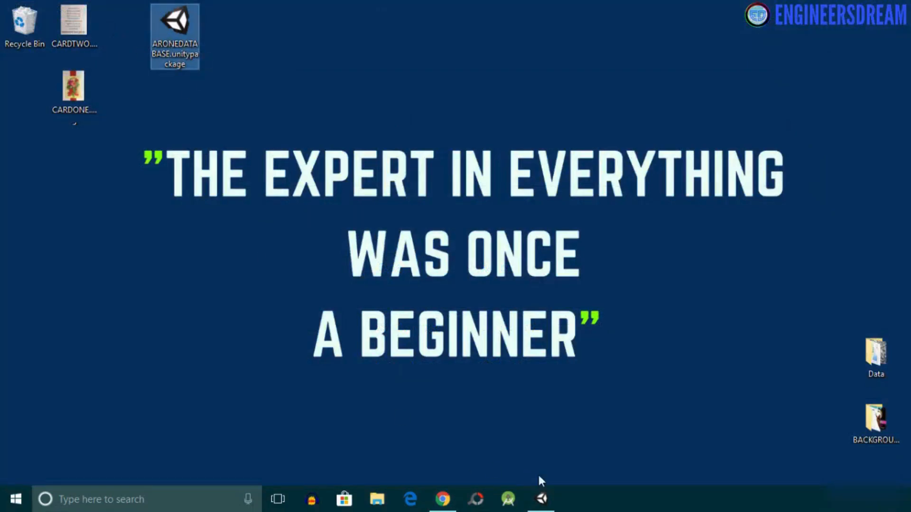
left_click(542, 498)
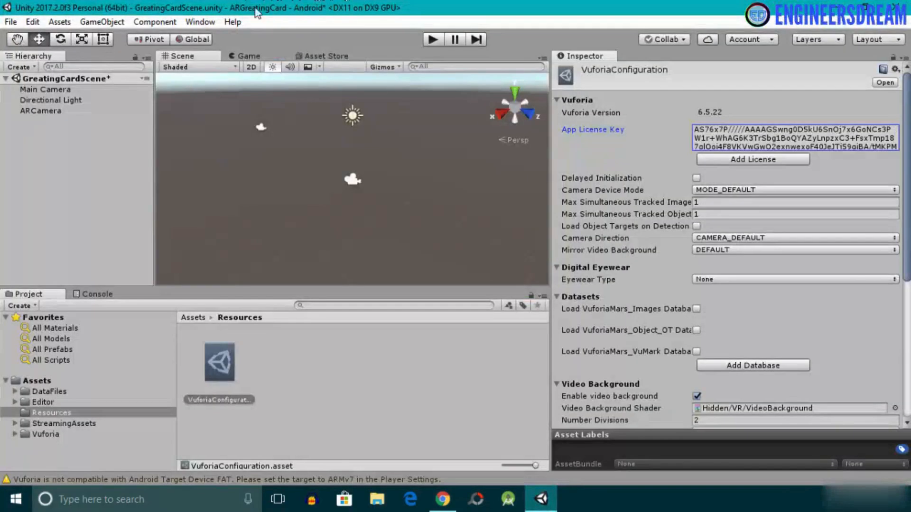
left_click(836, 2)
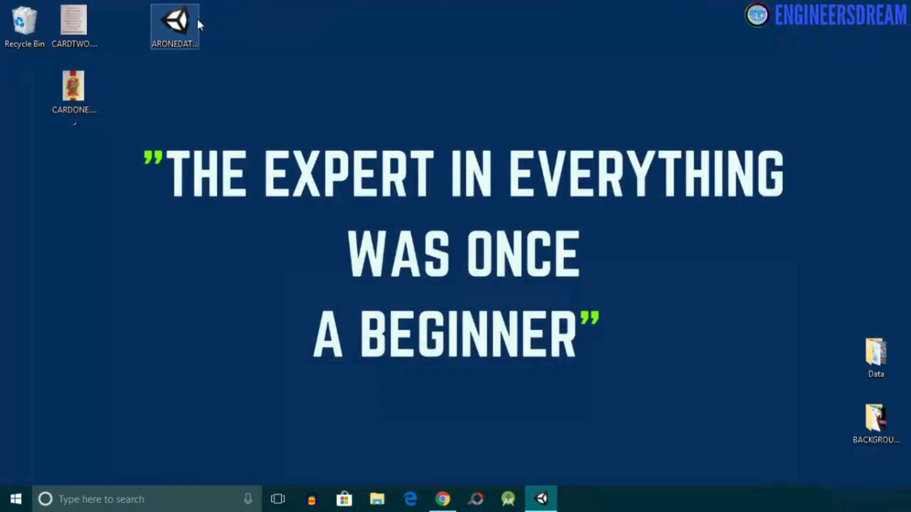
double_click(198, 21)
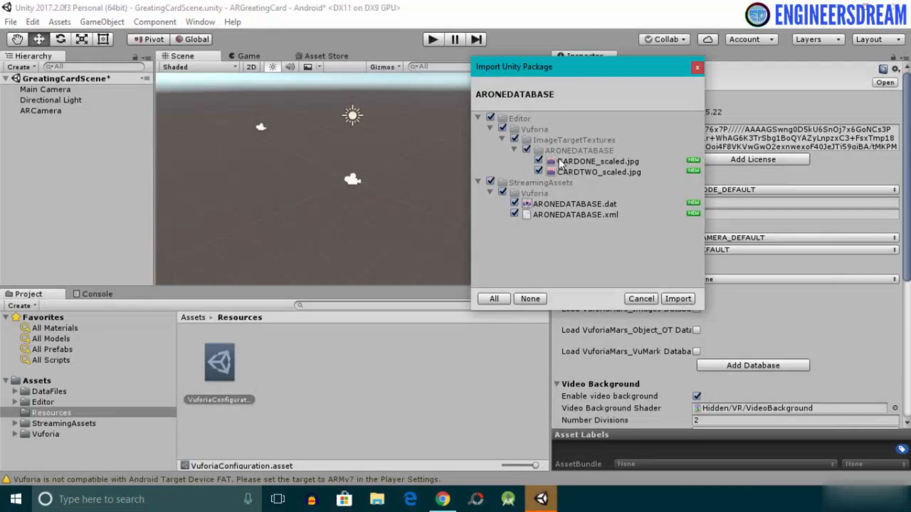
left_click(684, 301)
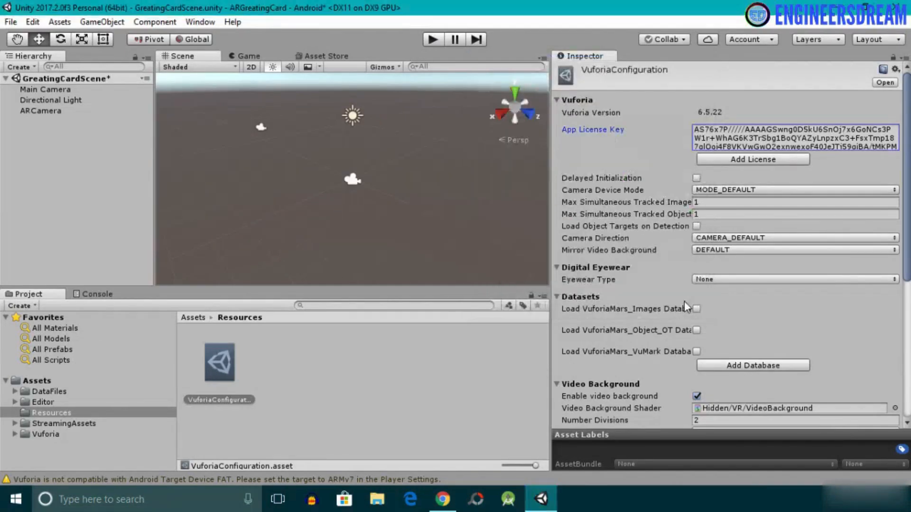